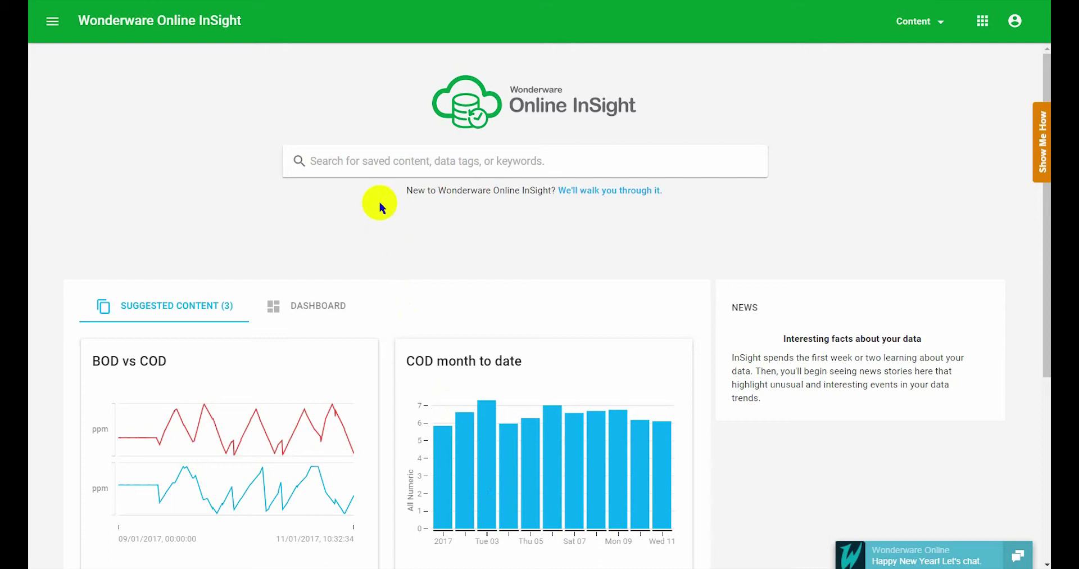
# Step: Preview the home search suggestions and the recent content list, then close both
pyautogui.click(358, 161)
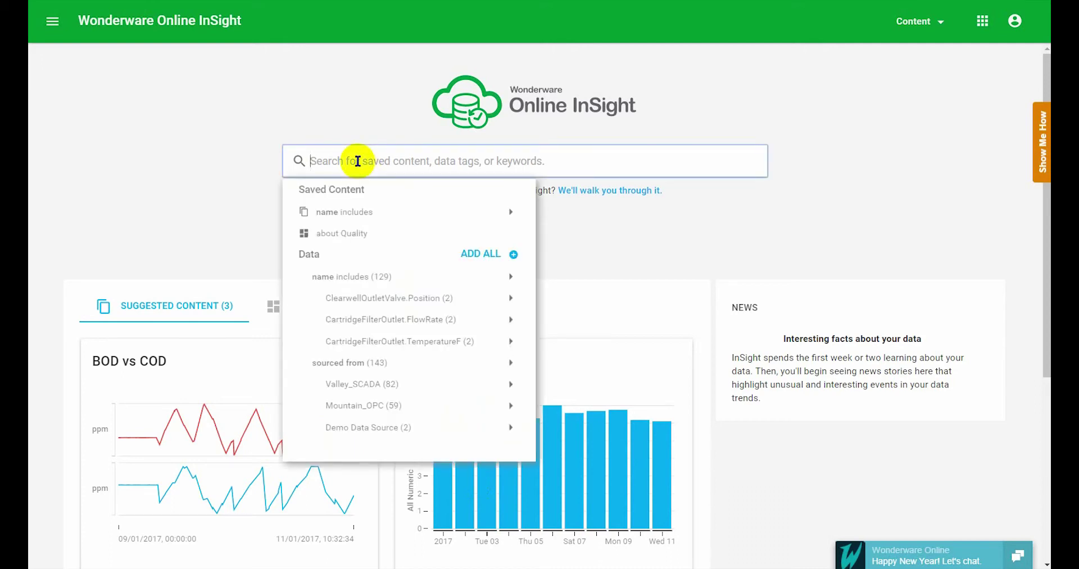
pyautogui.click(326, 96)
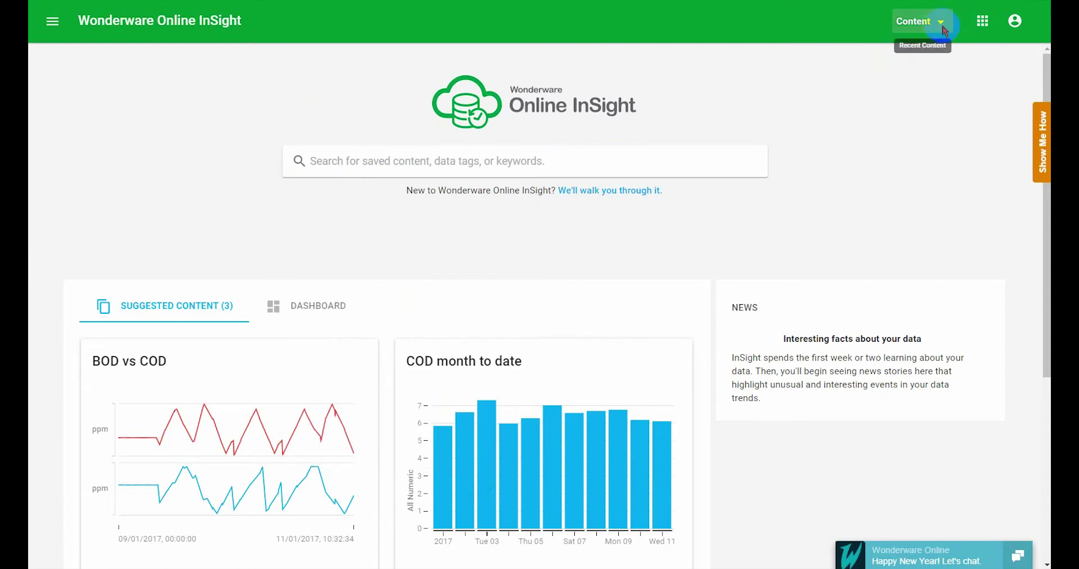
pyautogui.click(942, 26)
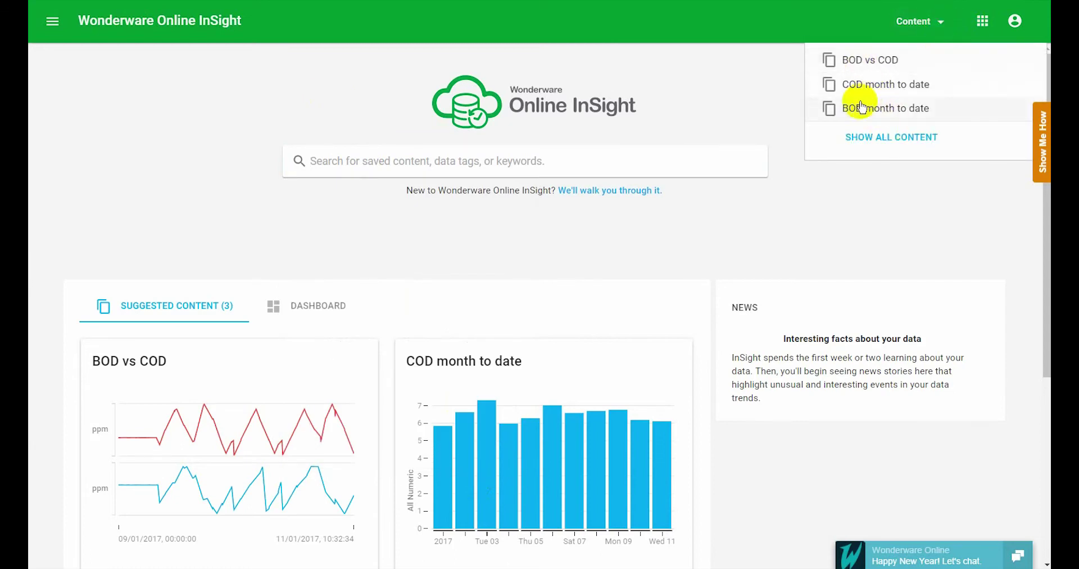
pyautogui.click(911, 22)
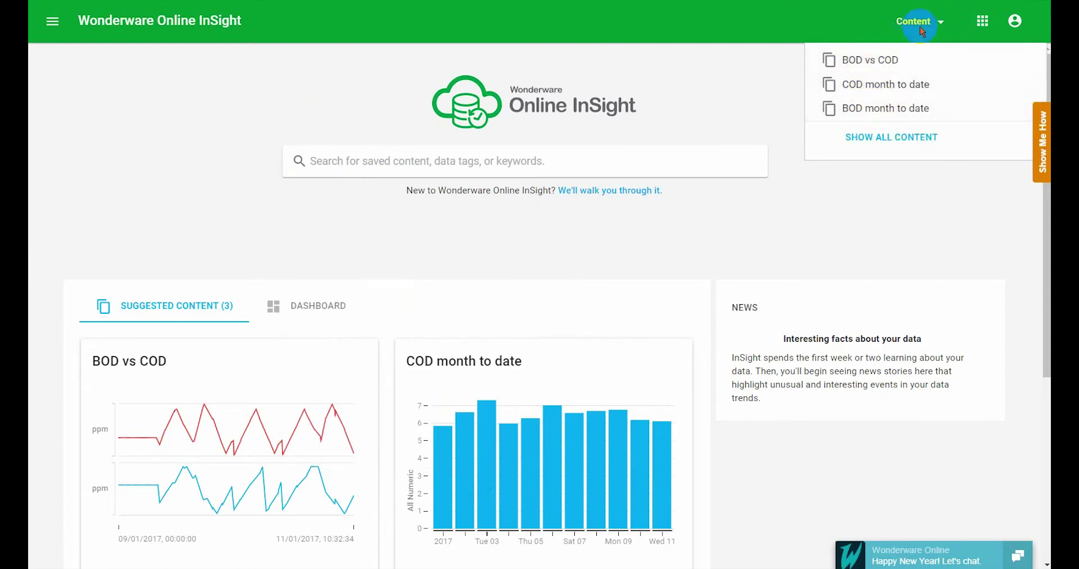
pyautogui.click(794, 18)
# Step: Check the navigation menu, then reopen the saved content and data tag suggestions
pyautogui.click(57, 22)
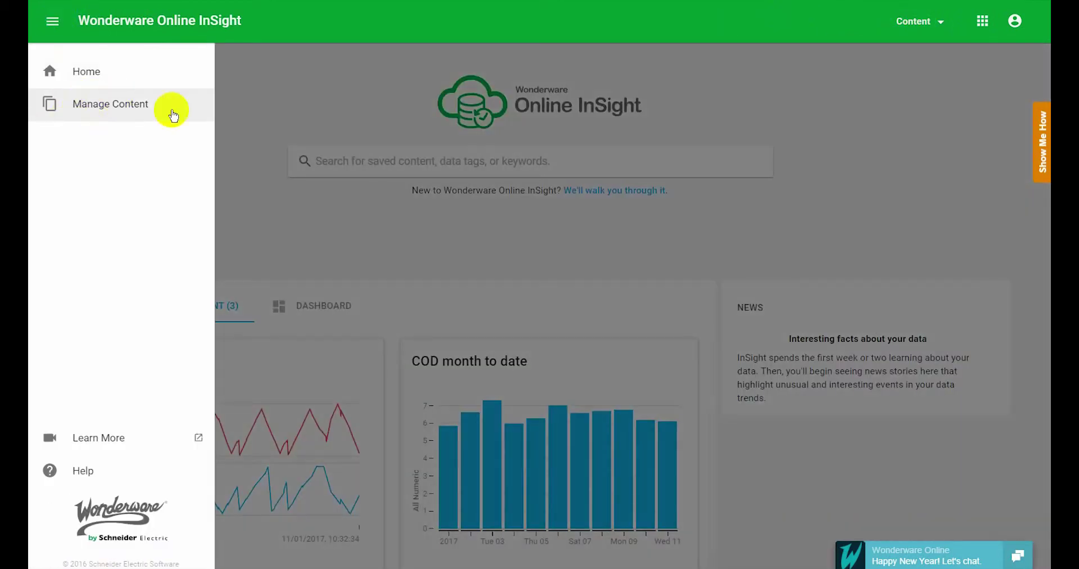
pyautogui.click(259, 76)
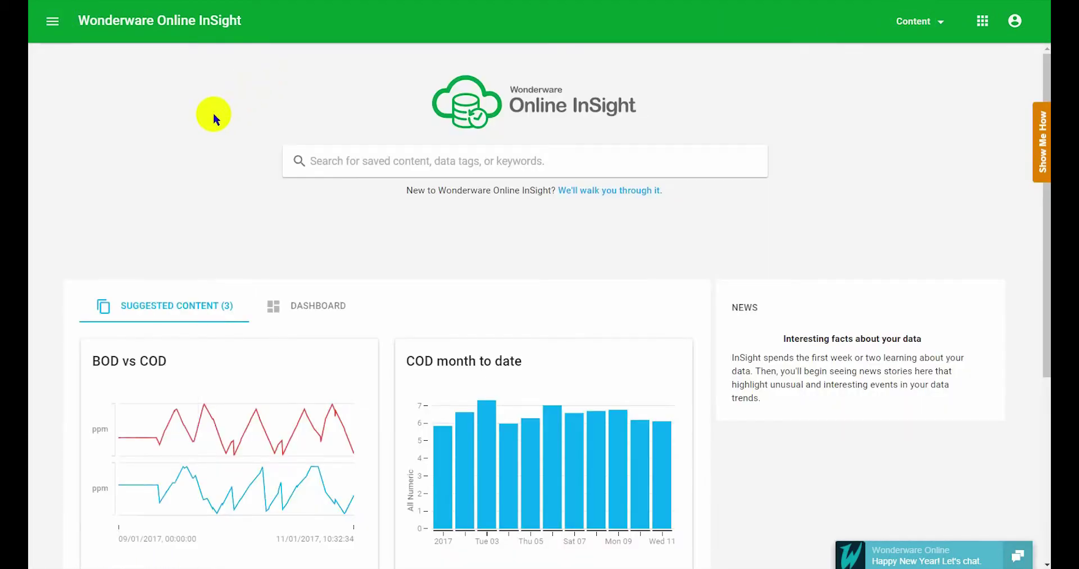
pyautogui.click(338, 160)
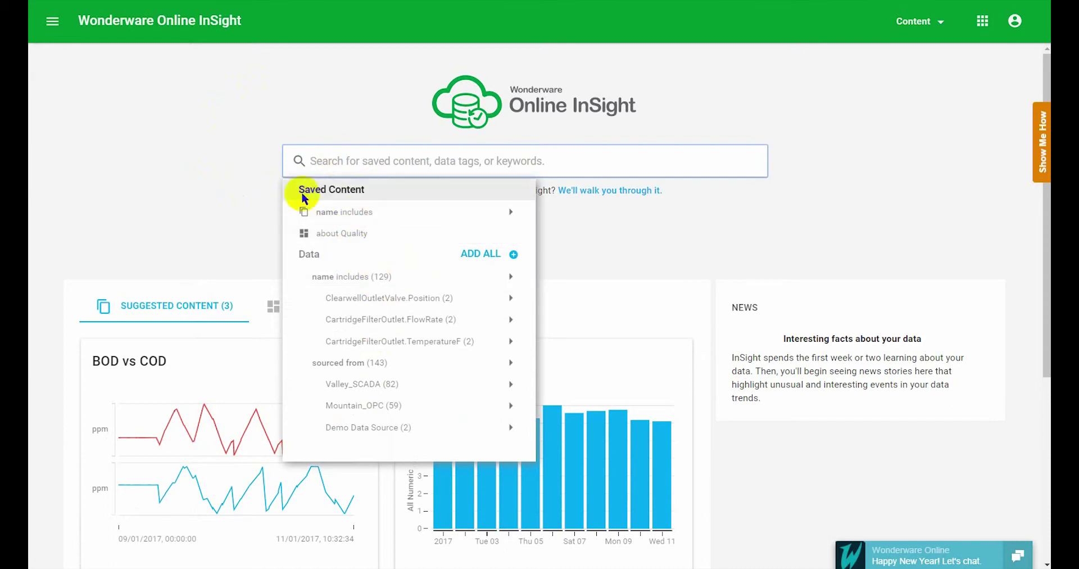
pyautogui.click(289, 143)
# Step: Search 'v' to narrow suggestions to alias (2), name (15) and source (82) matches
pyautogui.click(339, 156)
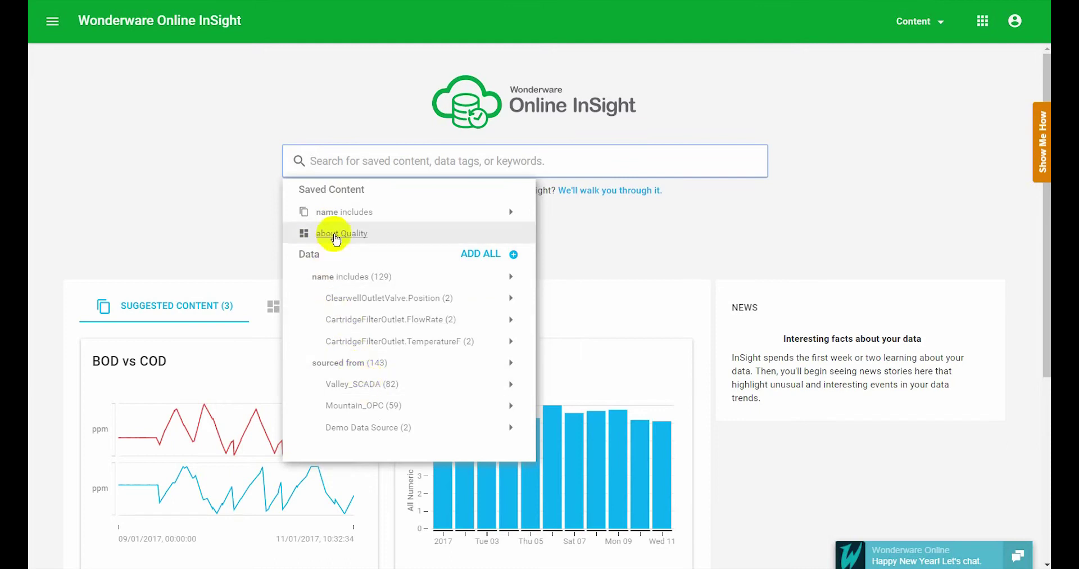
pyautogui.write('v')
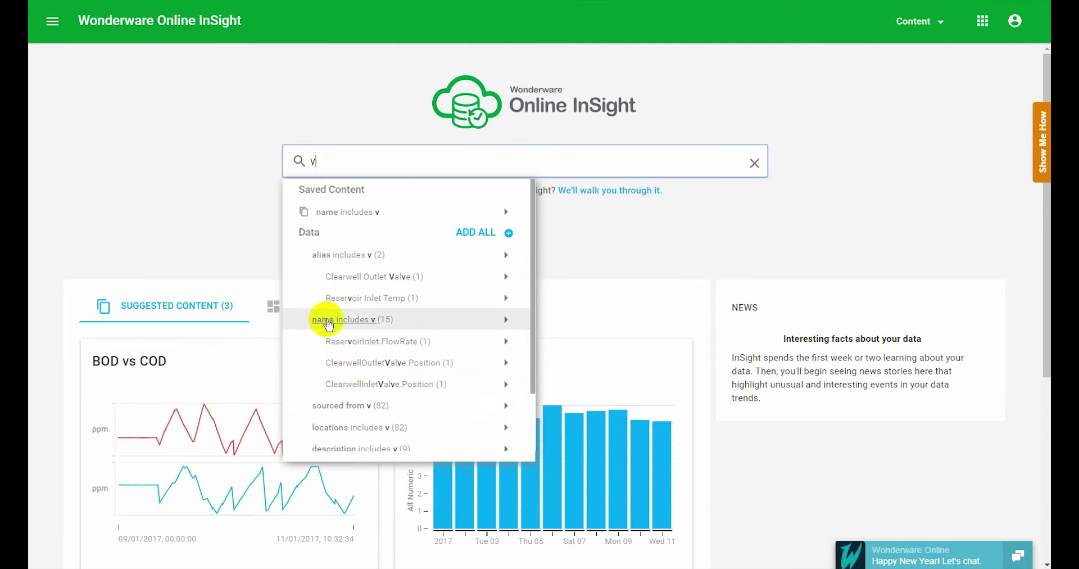
# Step: Expand the ReservoirInlet.FlowRate match and review the Valley_SCADA.ReservoirInlet.FlowRate tag details
pyautogui.click(535, 318)
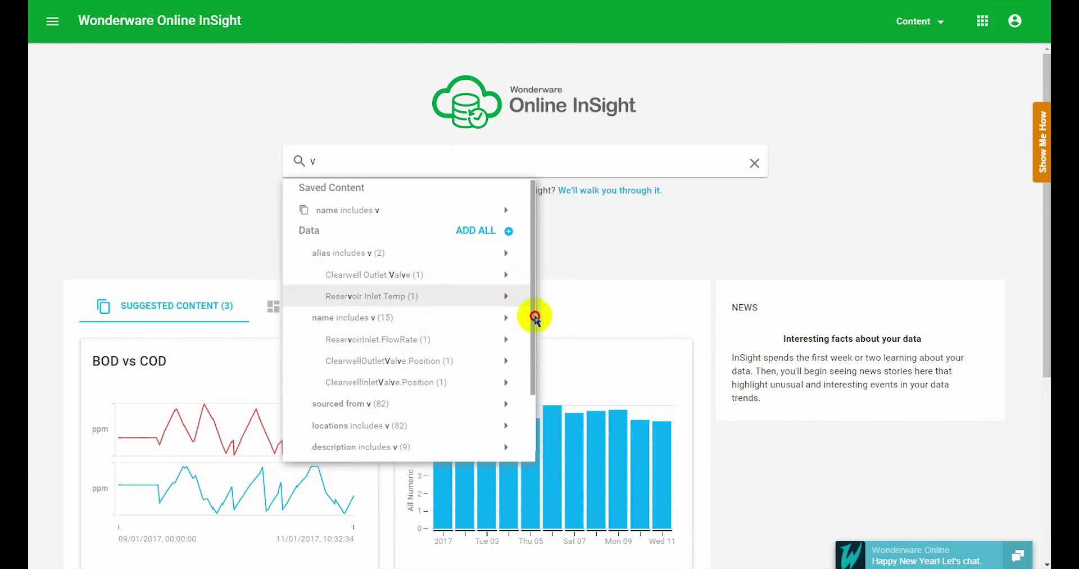
pyautogui.moveTo(535, 318); pyautogui.dragTo(535, 351)
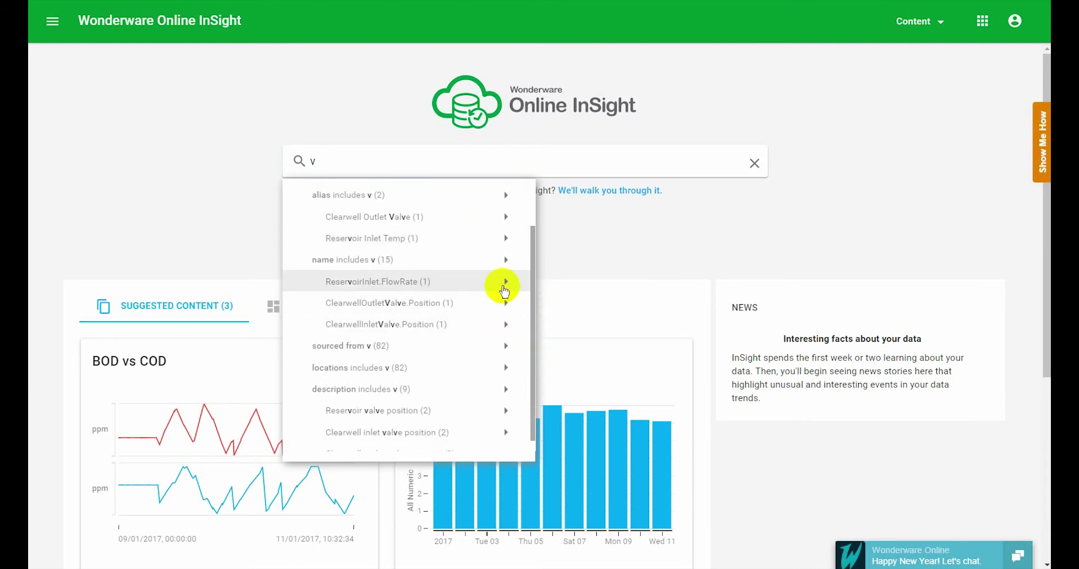
pyautogui.click(506, 282)
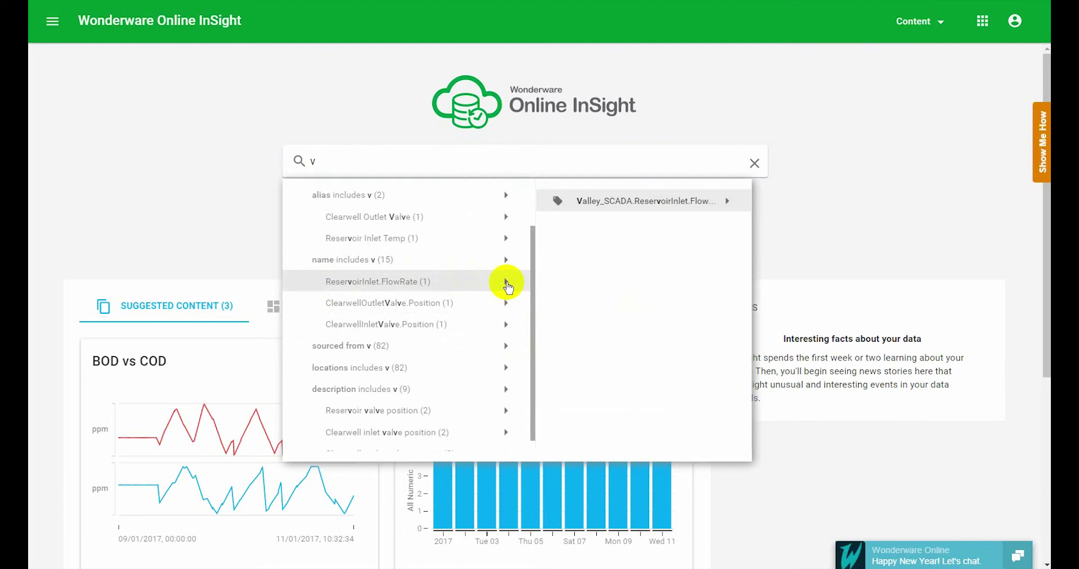
pyautogui.click(726, 203)
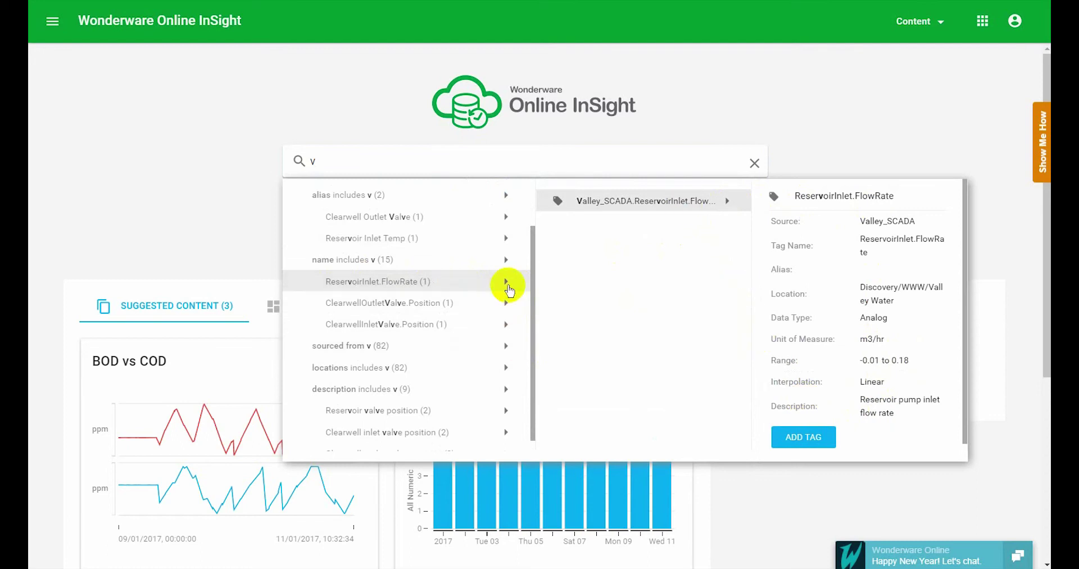
pyautogui.click(506, 303)
pyautogui.moveTo(532, 312); pyautogui.dragTo(533, 258)
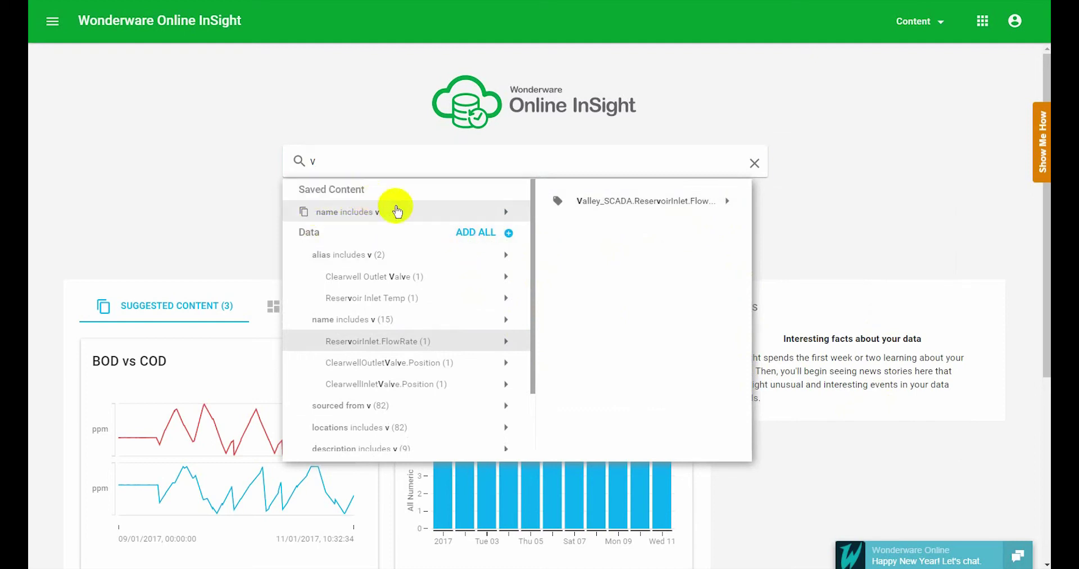
# Step: Expand saved content whose name includes v, then switch the query to 'bod' and close it
pyautogui.click(507, 217)
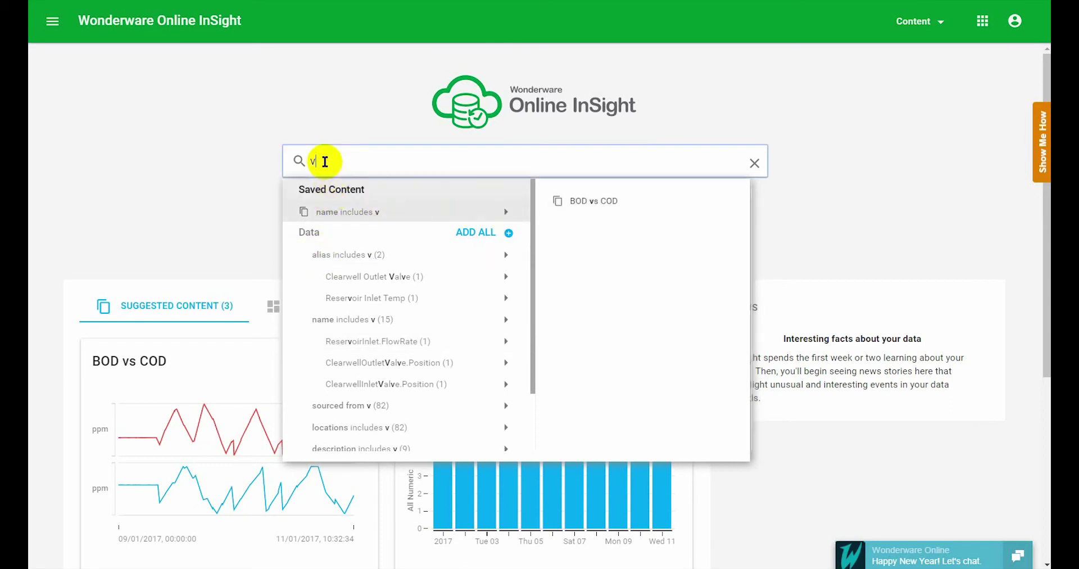
pyautogui.moveTo(325, 160); pyautogui.dragTo(298, 161)
pyautogui.write('bod')
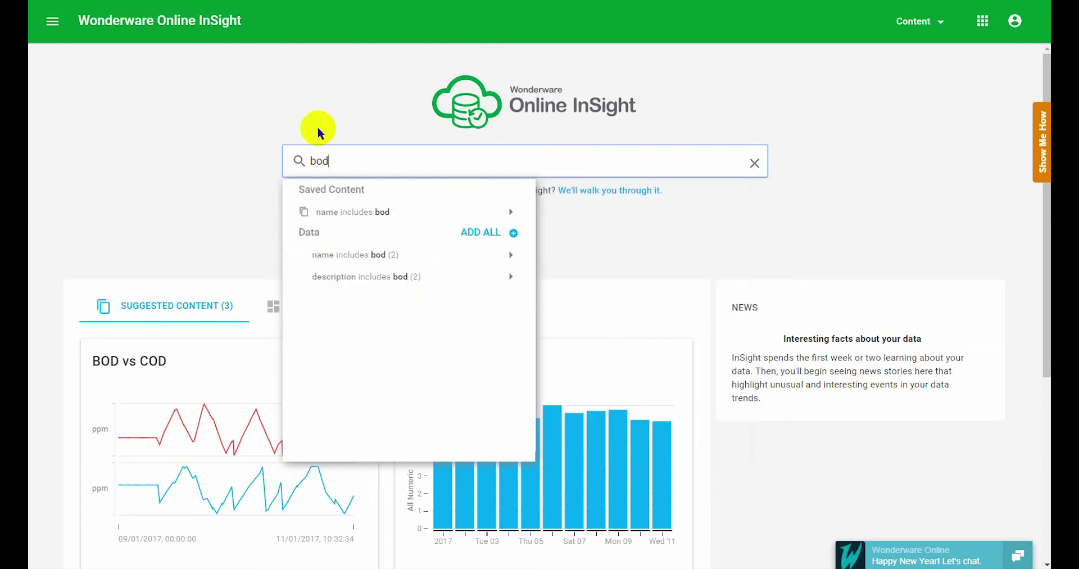
pyautogui.click(332, 114)
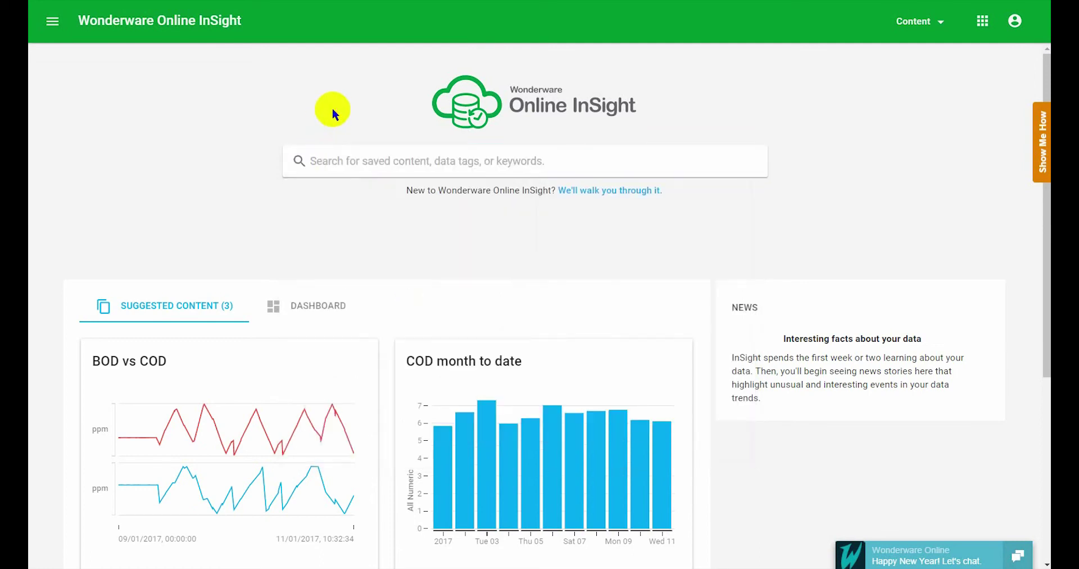
# Step: Search 'bod' again to list saved content BOD month to date and BOD vs COD
pyautogui.click(939, 21)
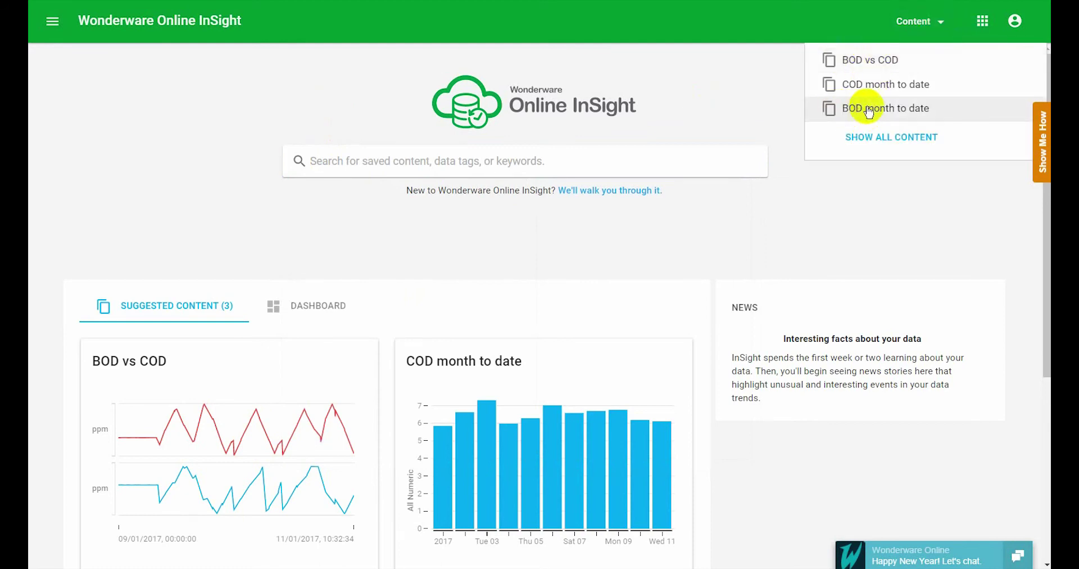
pyautogui.click(345, 160)
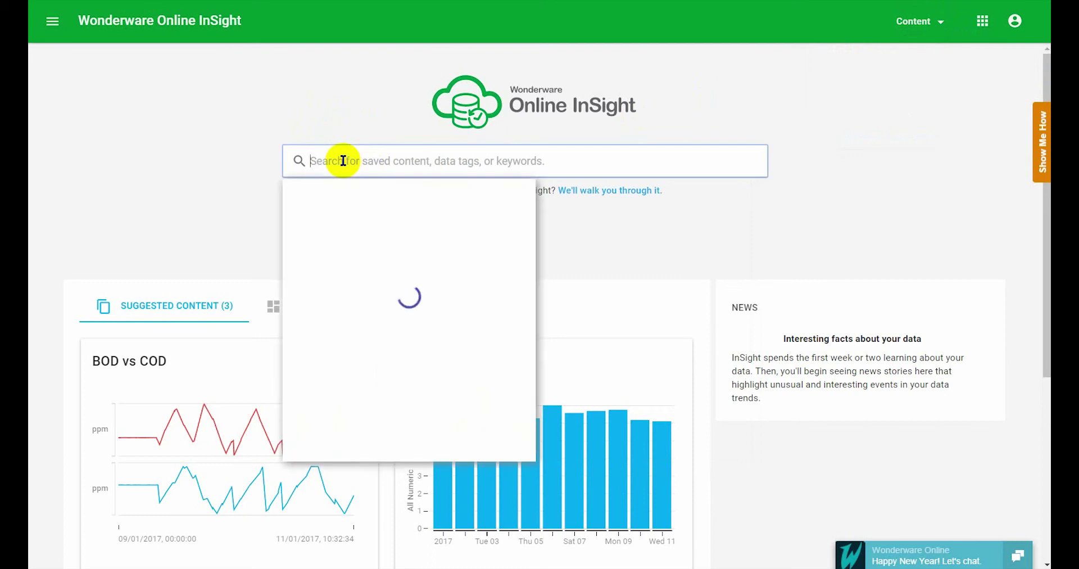
pyautogui.write('bod')
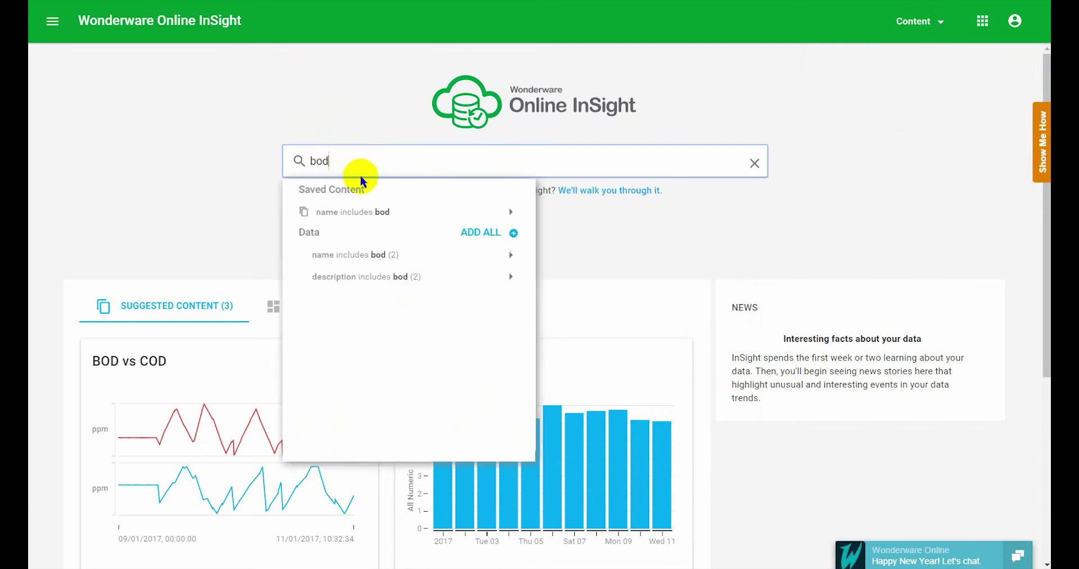
pyautogui.click(508, 212)
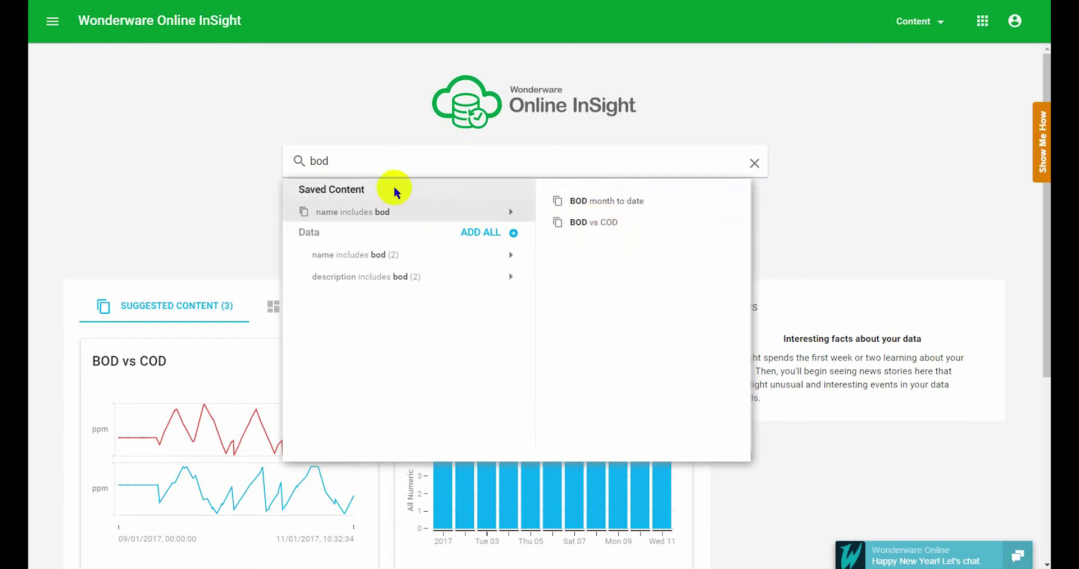
# Step: Clear the bod query and search 'quali', leaving only the 'about Quality' item
pyautogui.doubleClick(321, 161)
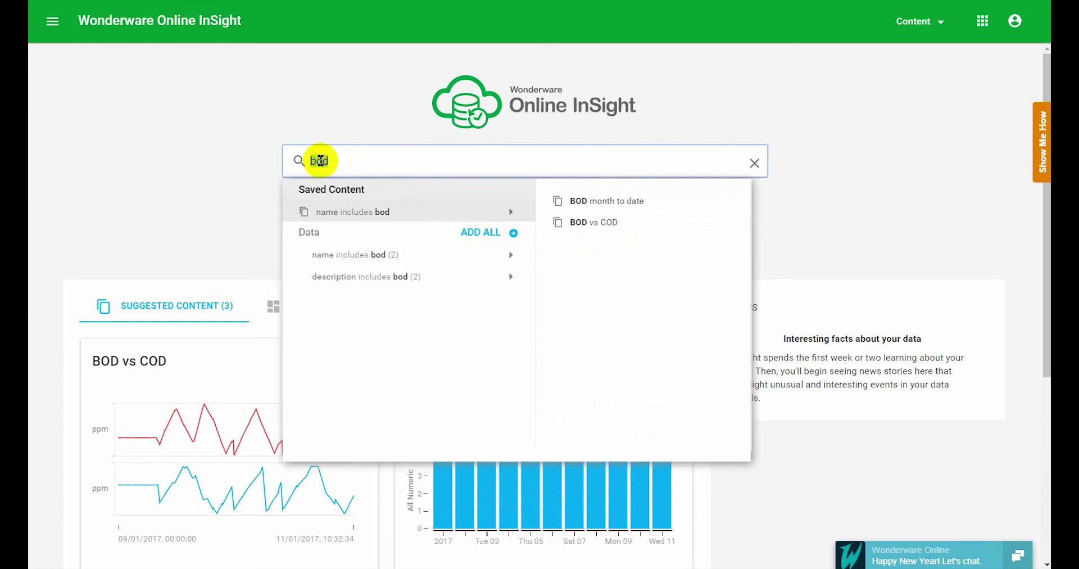
pyautogui.press('BackSpace')
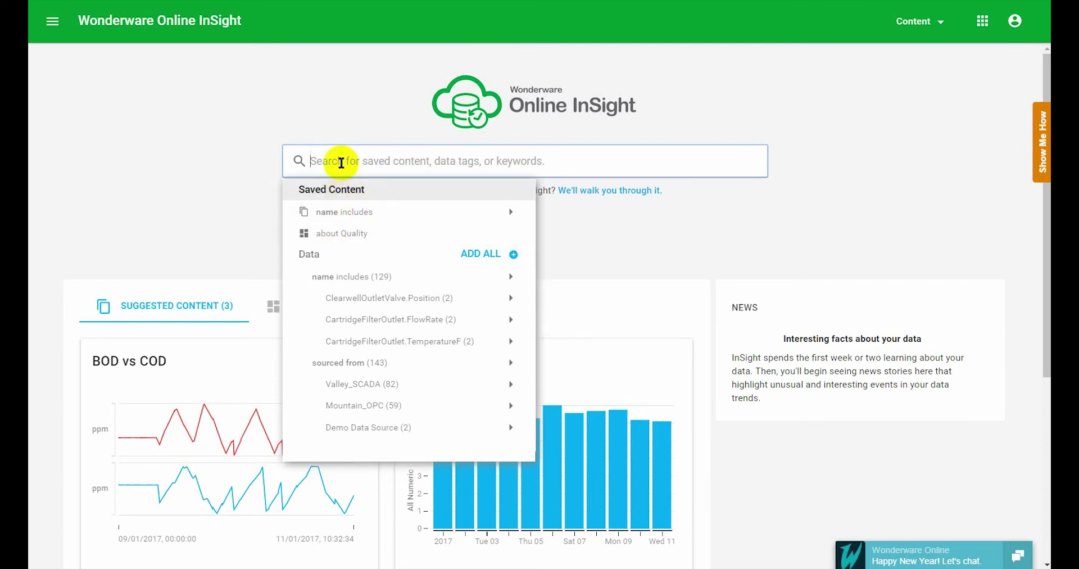
pyautogui.write('quali')
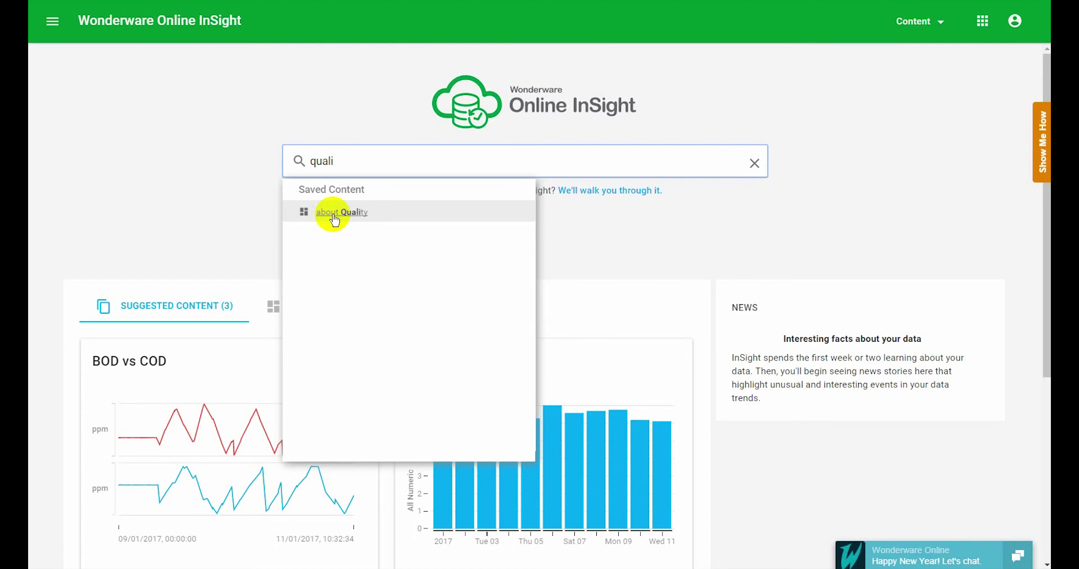
pyautogui.doubleClick(328, 161)
pyautogui.press('BackSpace')
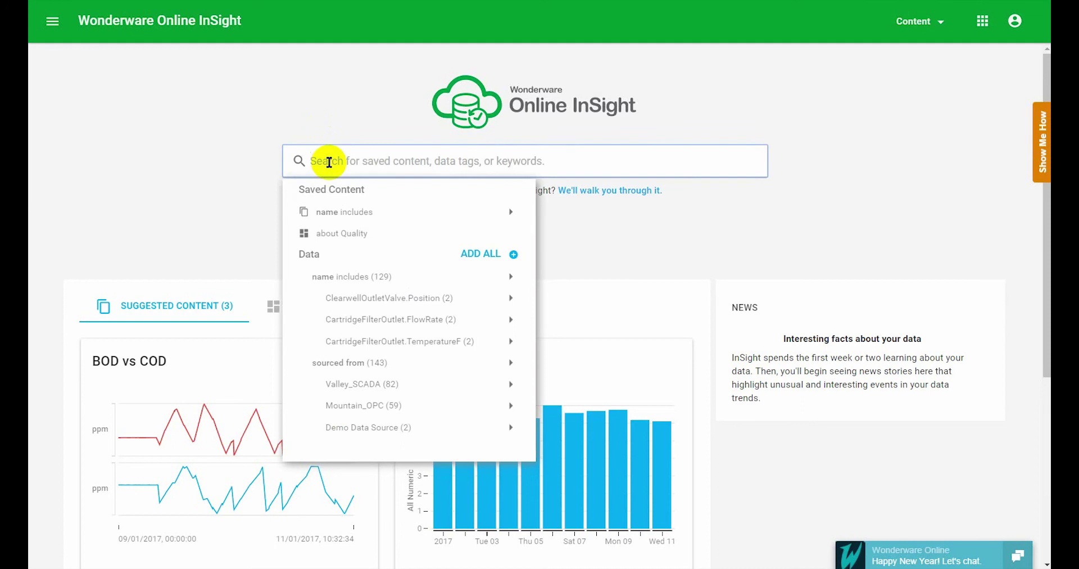
pyautogui.write('bod')
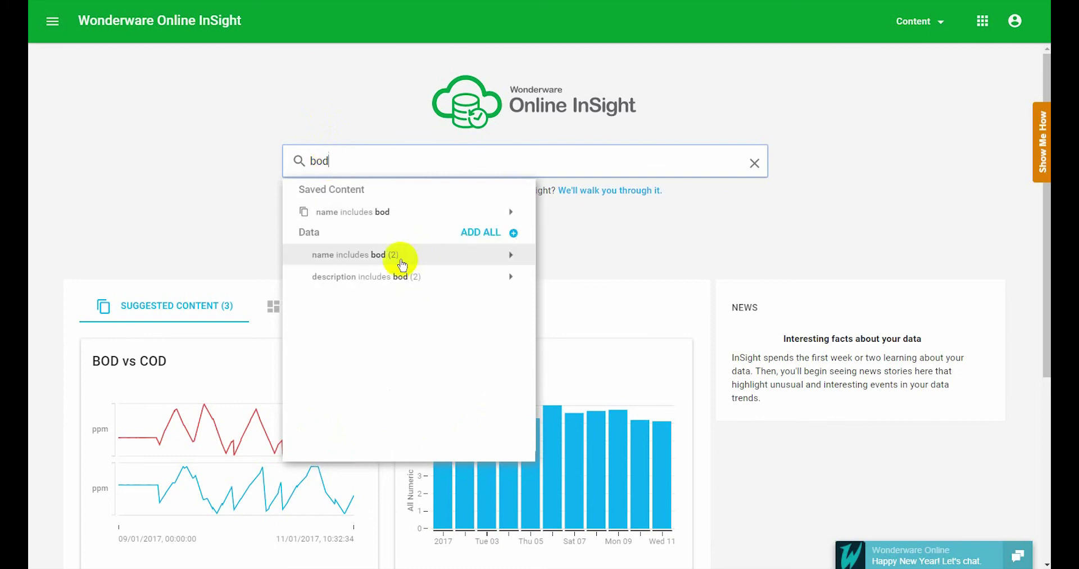
# Step: Add the Mountain_OPC and Valley_SCADA Clearwell.BOD tags (4.162 and 2.999) to Numeric Data
pyautogui.click(376, 259)
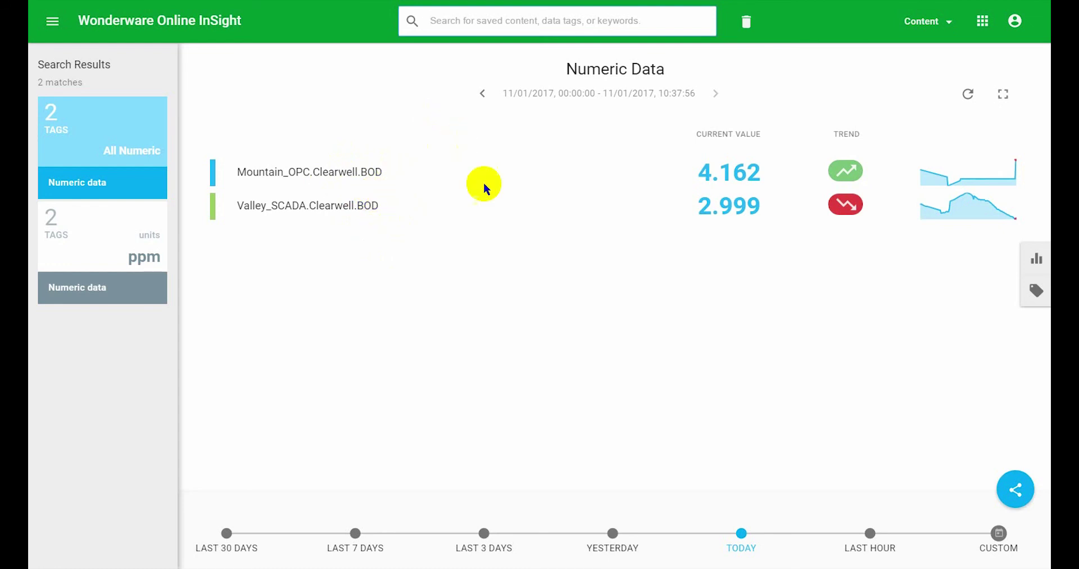
pyautogui.click(442, 23)
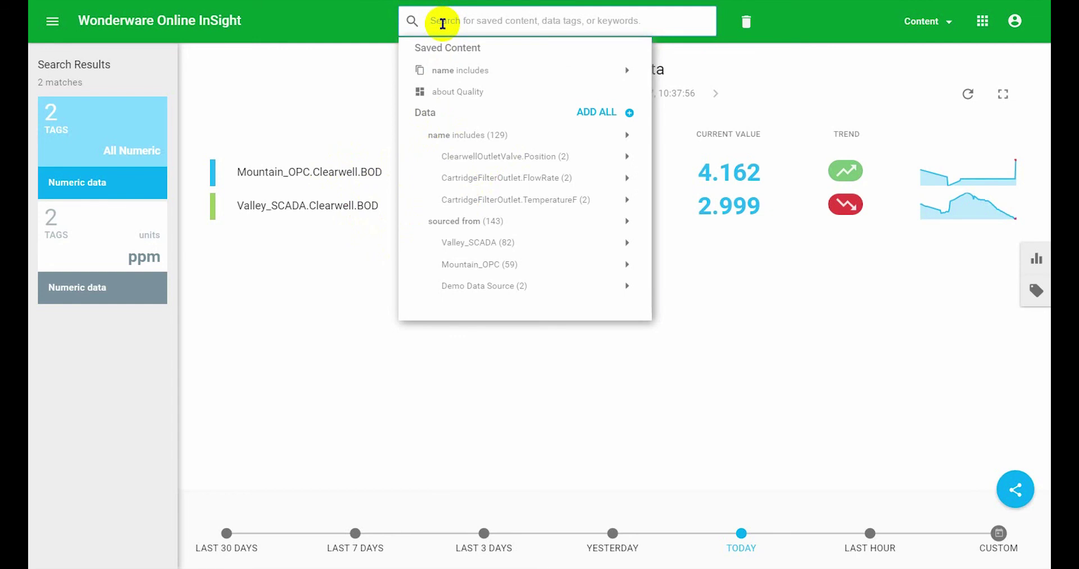
# Step: Search 'cod' and add the two tags whose name includes cod
pyautogui.write('cod')
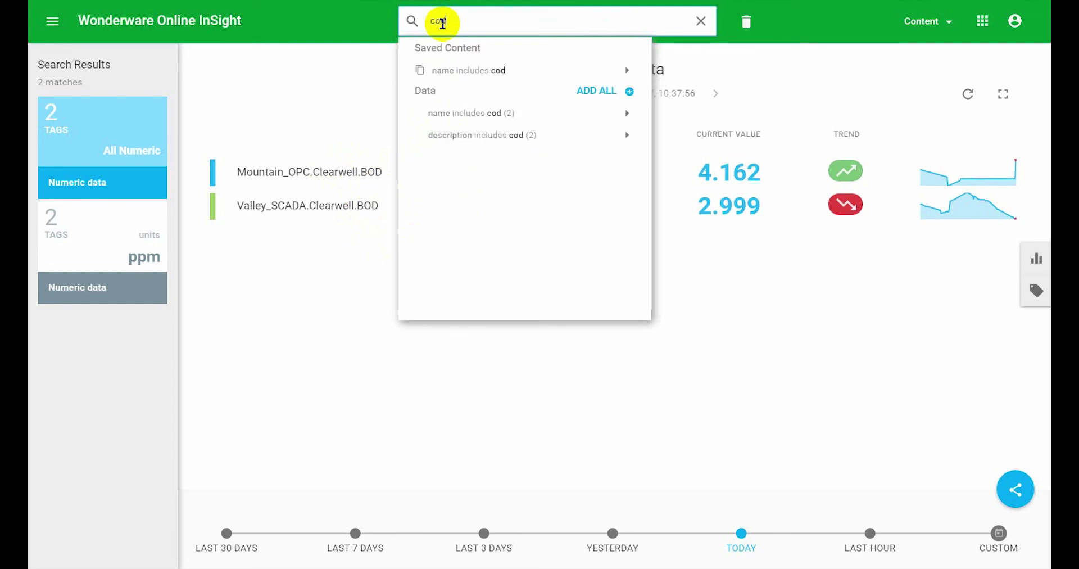
pyautogui.click(482, 115)
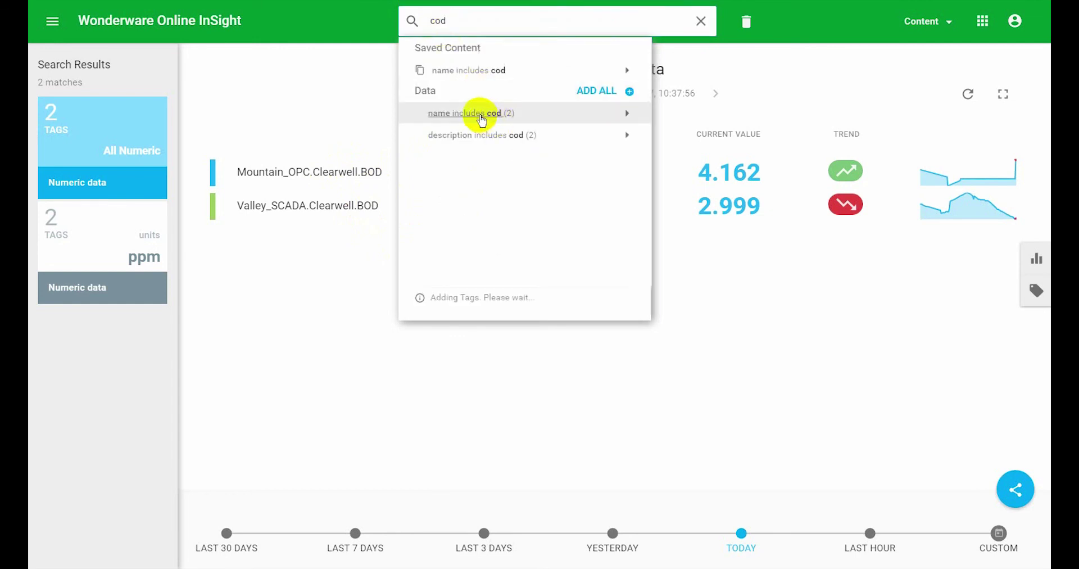